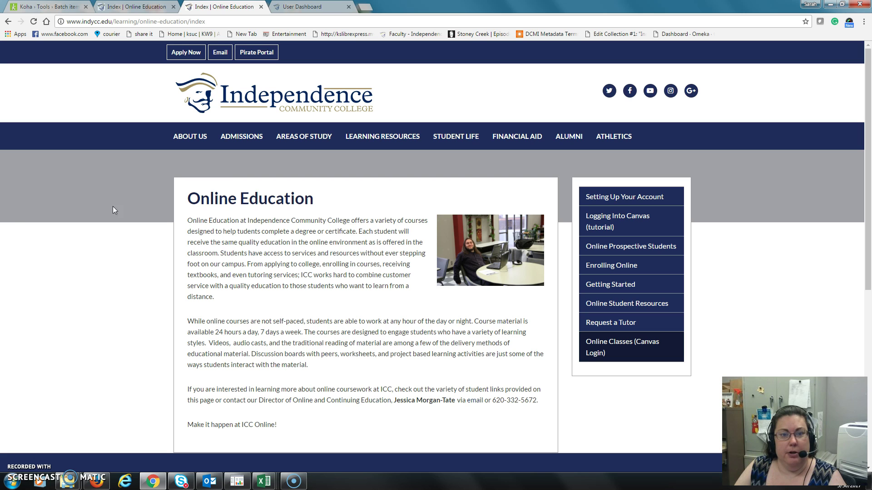
- Open the college's Library page from the learning resources and look over its resource links
mouse_move(371, 146)
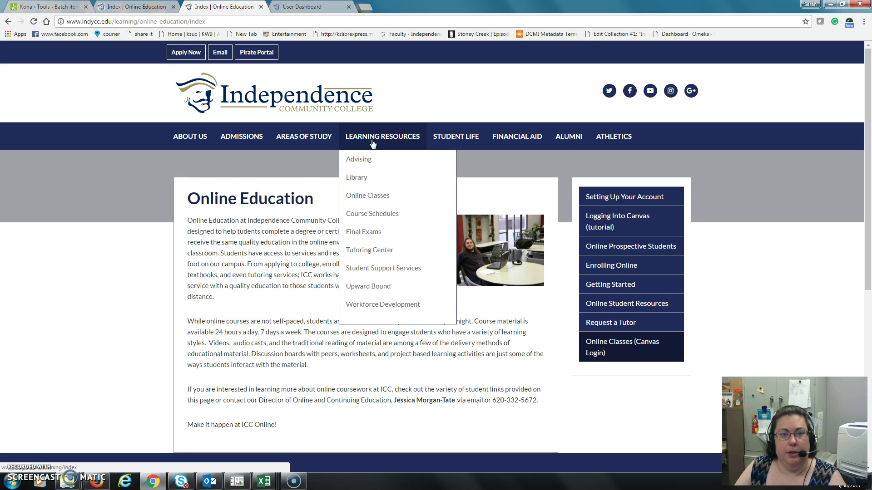
click(366, 182)
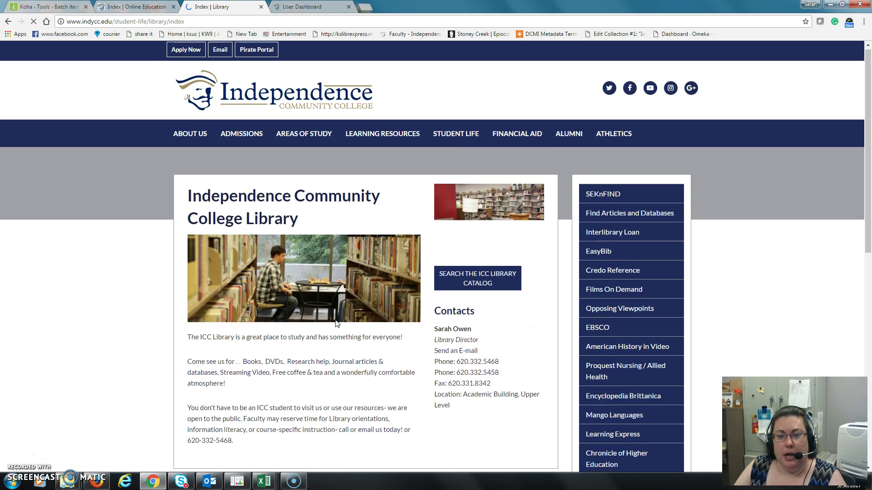
scroll(336, 322, down, 1)
scroll(337, 324, down, 1)
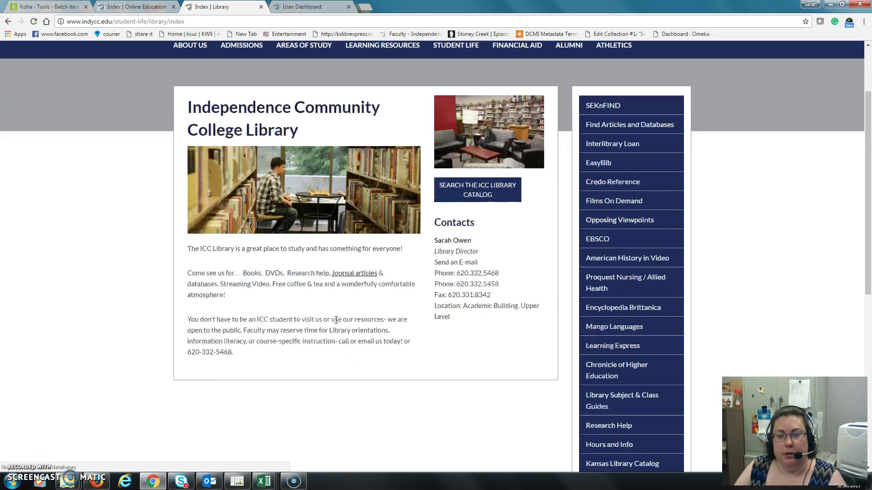
scroll(336, 323, down, 1)
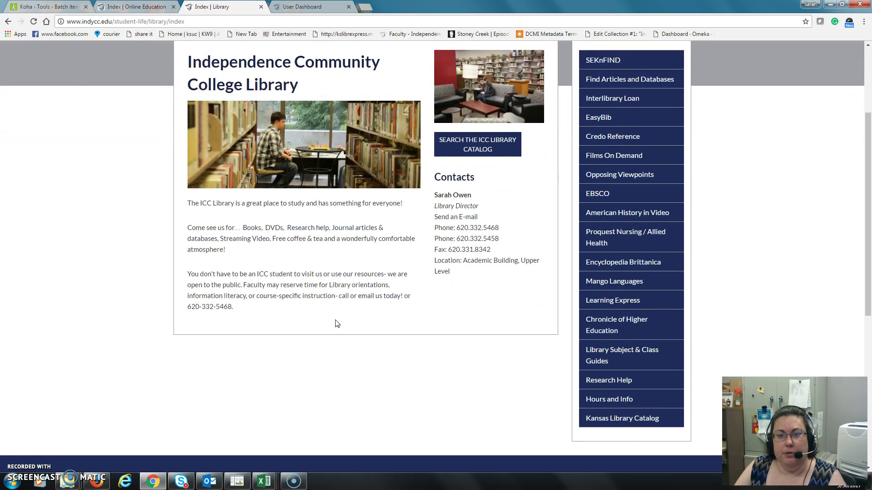
scroll(336, 321, up, 1)
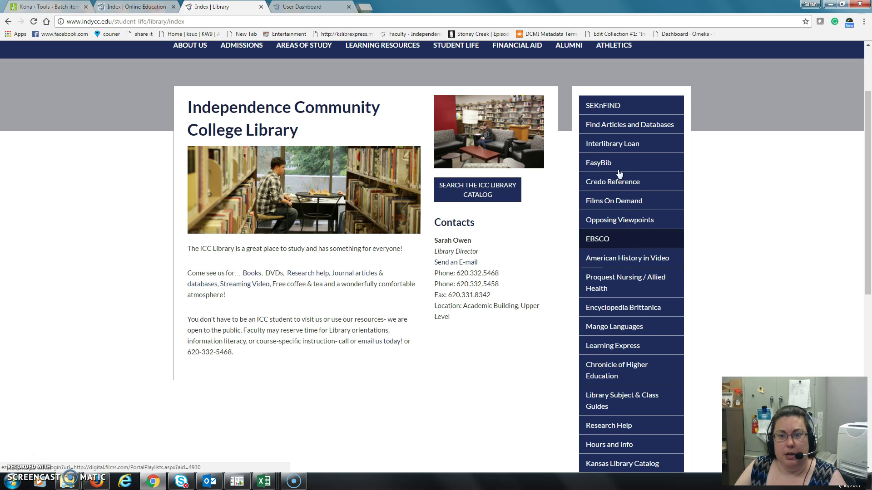
- Open the library's Find Articles and Databases guide and review the Databases A-Z list, including the Academic Search Premier description
click(615, 131)
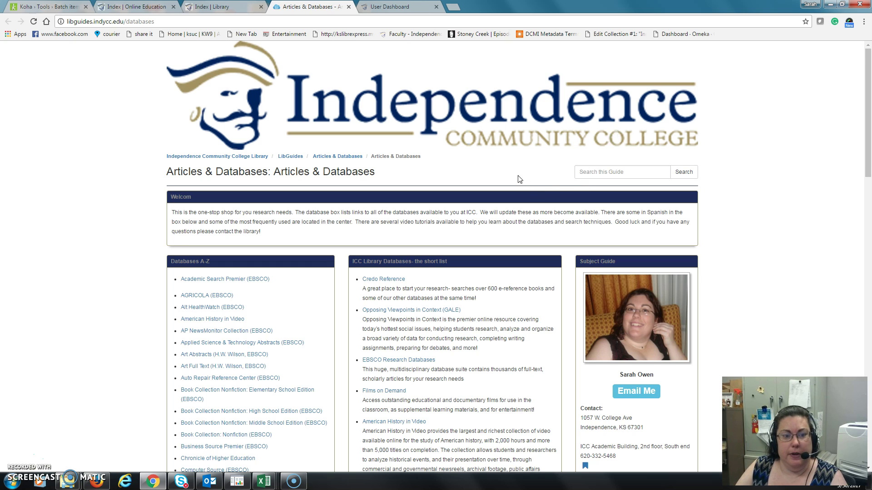
scroll(520, 181, down, 4)
mouse_move(263, 98)
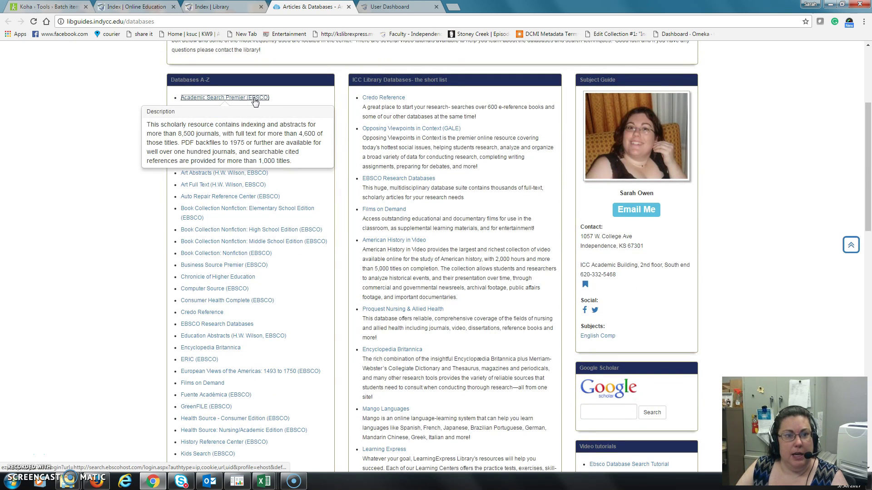
mouse_move(220, 130)
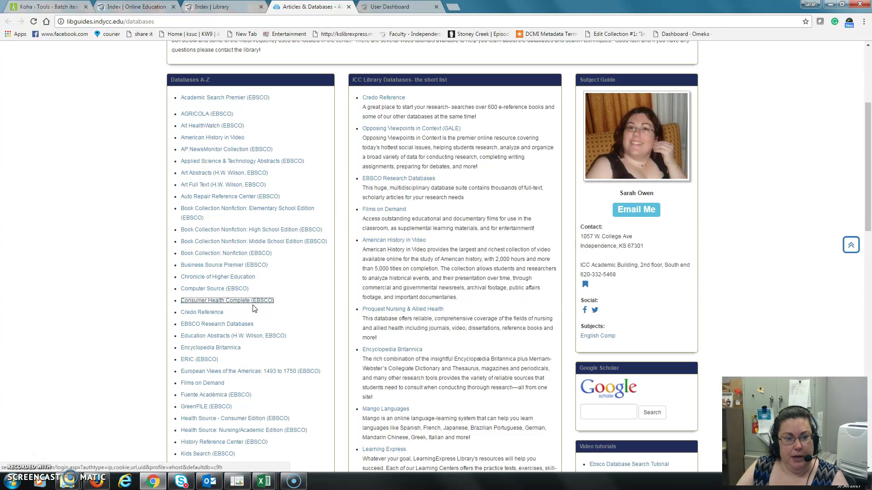
mouse_move(211, 101)
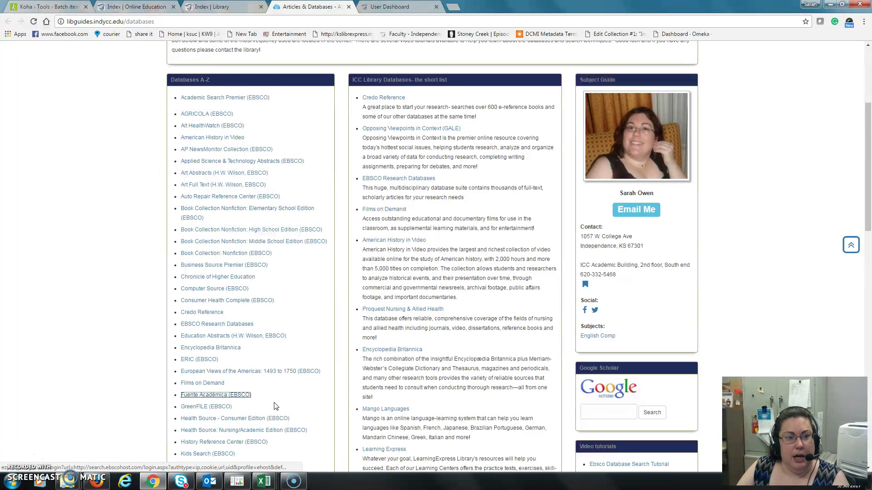
- Return to the Library page, open EBSCO and log in with the saved ICC credentials
click(229, 7)
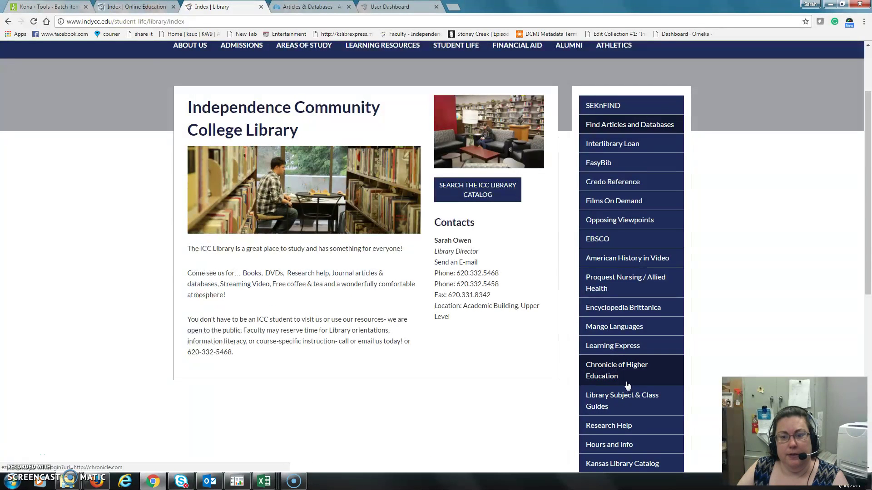
click(609, 238)
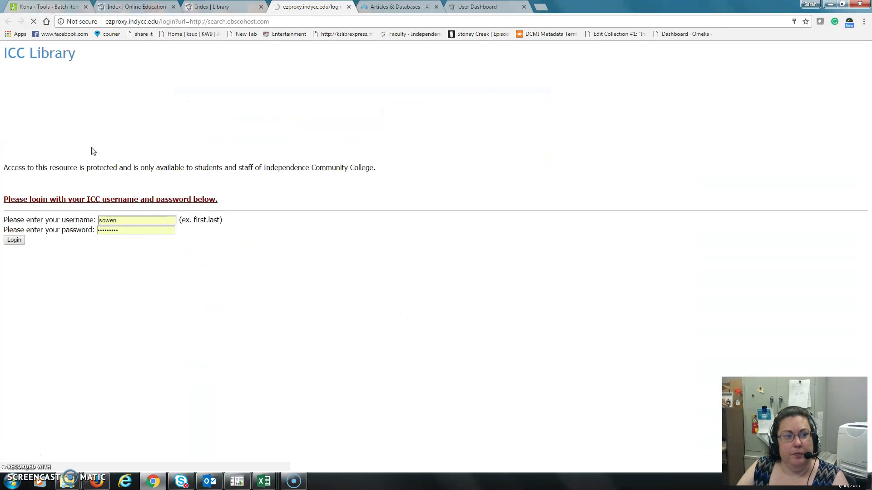
click(18, 243)
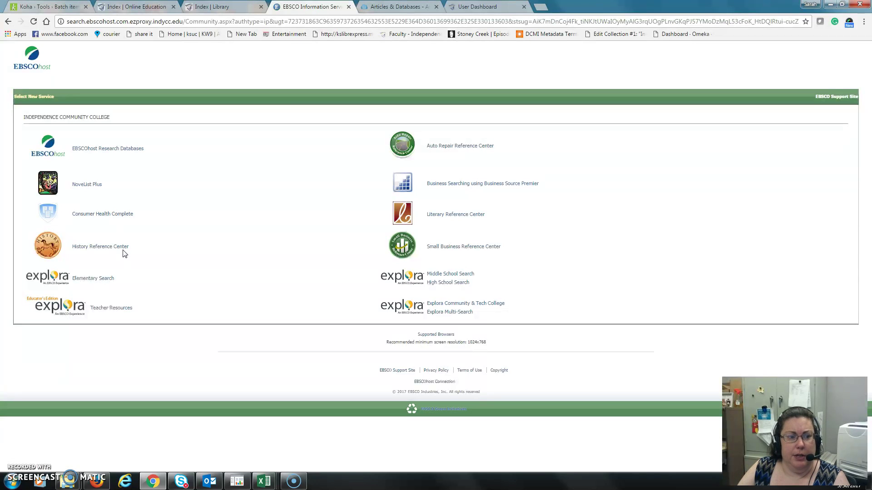
- Open EBSCOhost Research Databases and look through the databases listed by subject
click(138, 151)
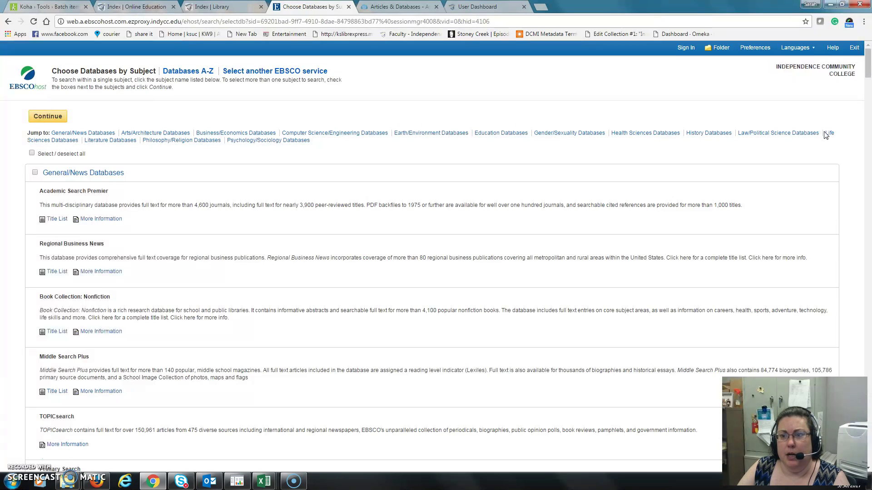
scroll(664, 214, down, 1)
scroll(658, 217, down, 4)
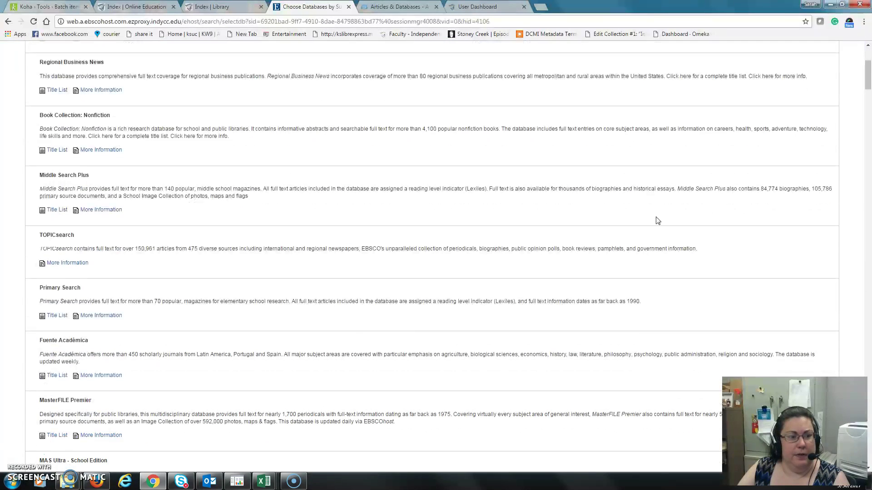
scroll(655, 220, up, 5)
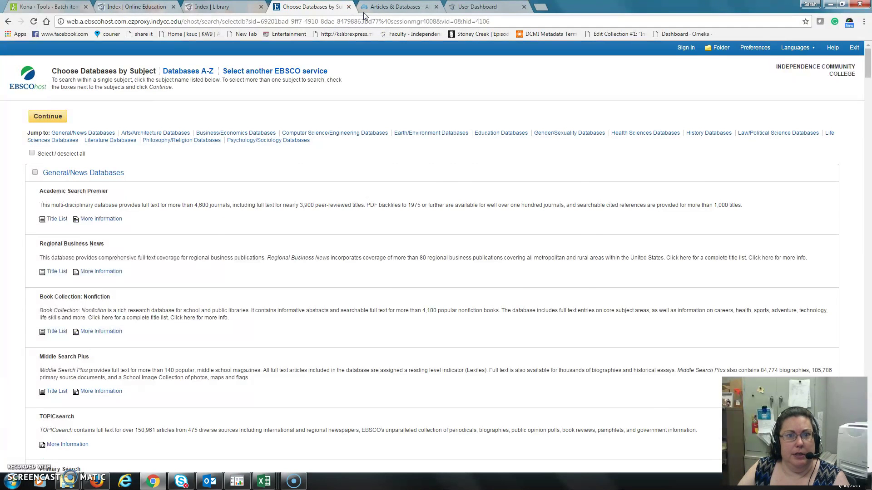
- Return to the Articles & Databases guide and open Academic Search Premier (EBSCO)
click(380, 6)
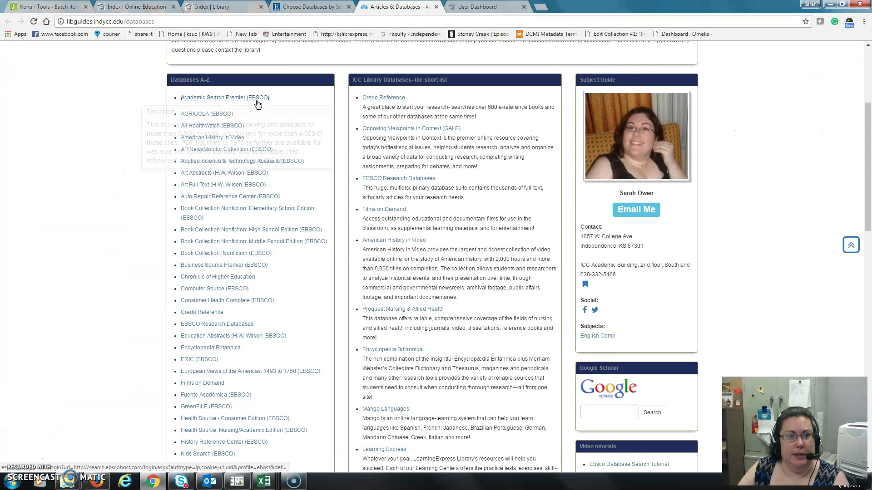
mouse_move(251, 100)
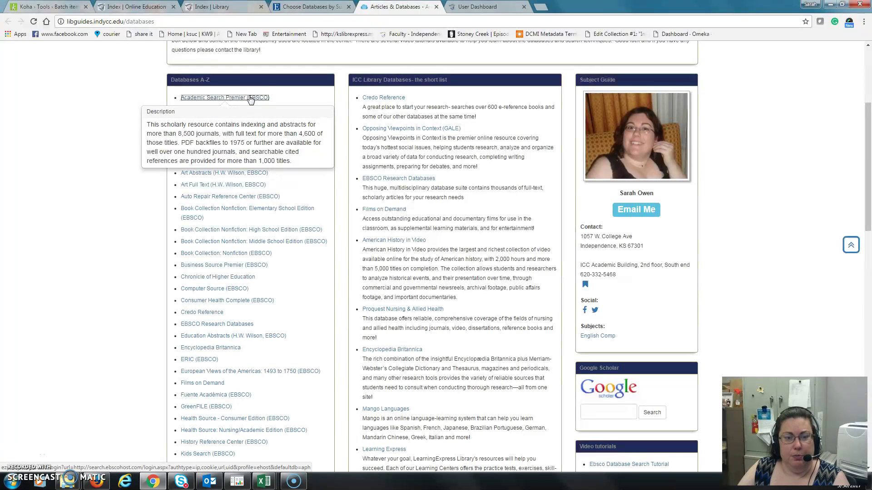
click(251, 99)
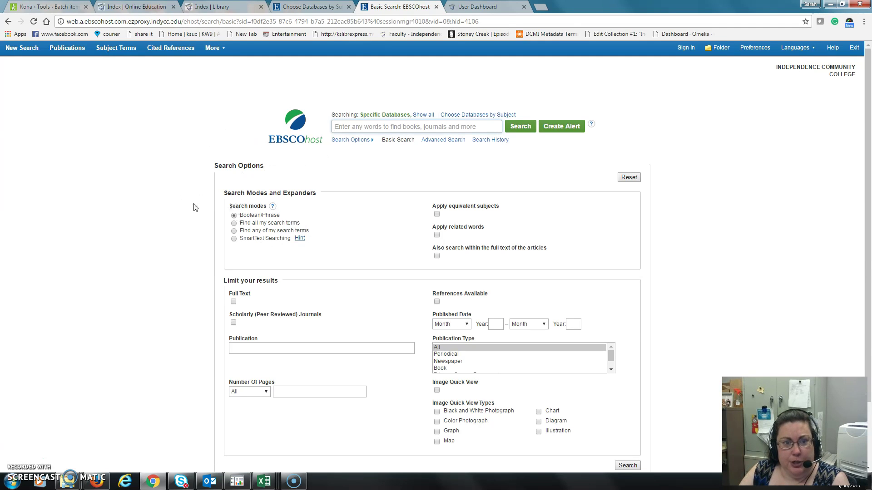
- Limit the results to Full Text, turning the Scholarly (Peer Reviewed) Journals limit on and back off
scroll(203, 206, down, 1)
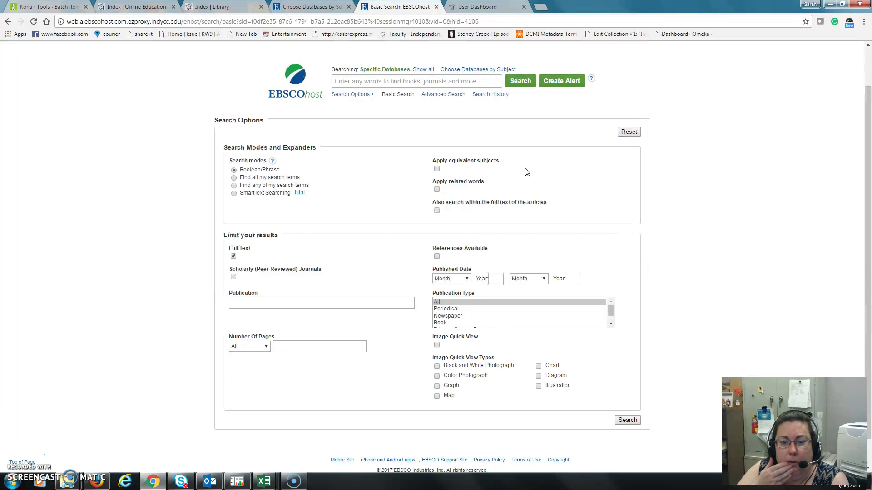
click(233, 278)
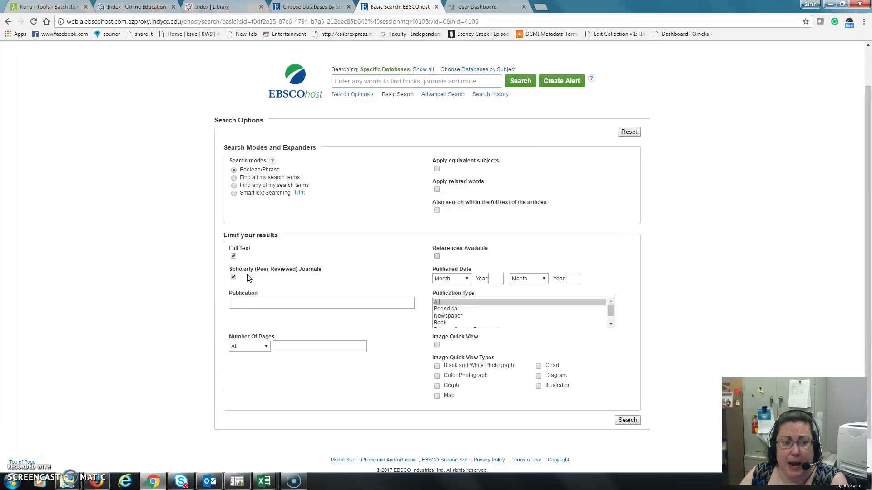
click(233, 278)
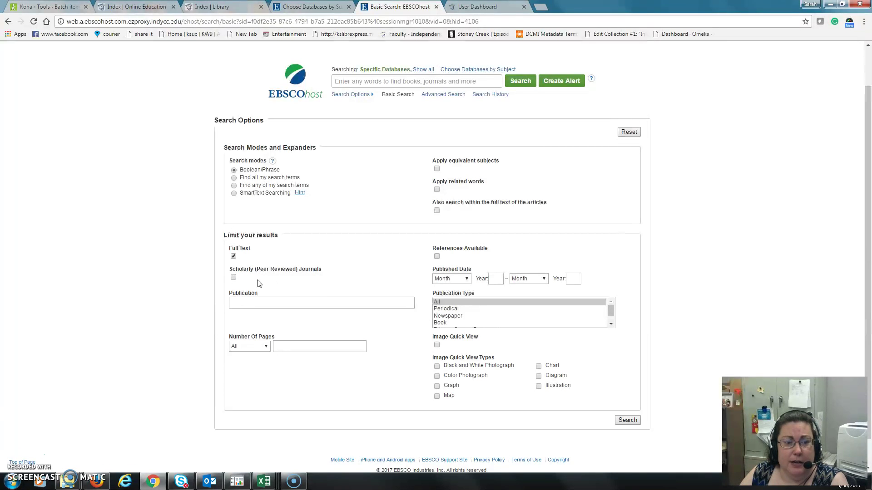
- Set the published date range from January 2010 to May 2017
click(467, 279)
click(463, 294)
click(496, 279)
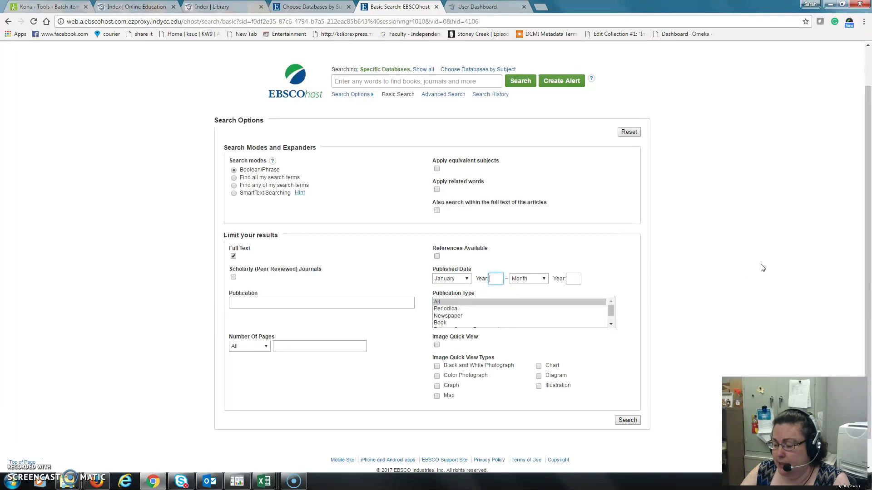
text(2010)
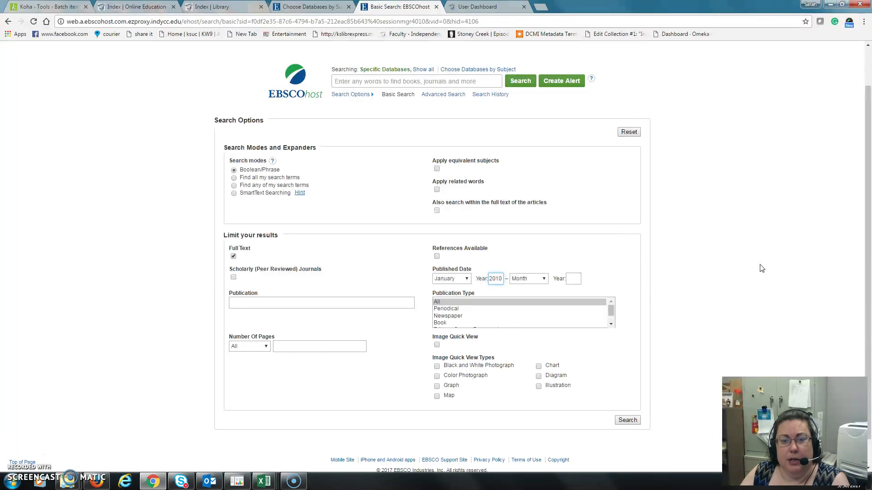
click(543, 279)
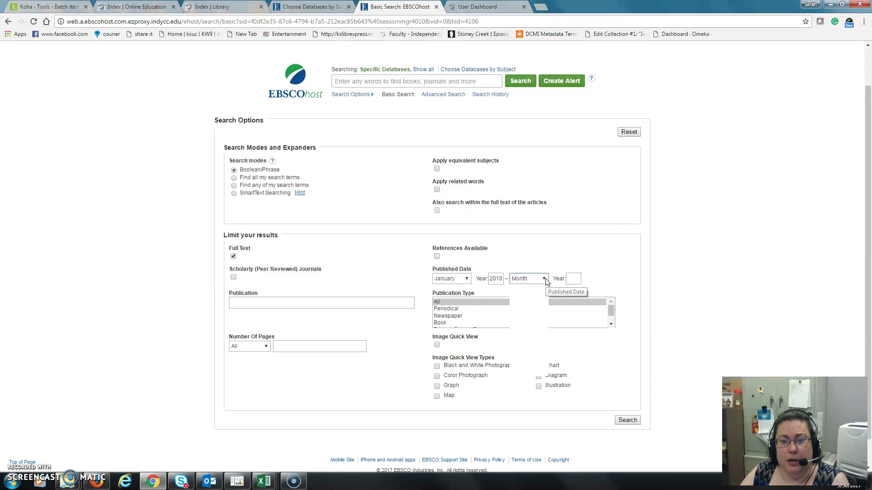
click(543, 324)
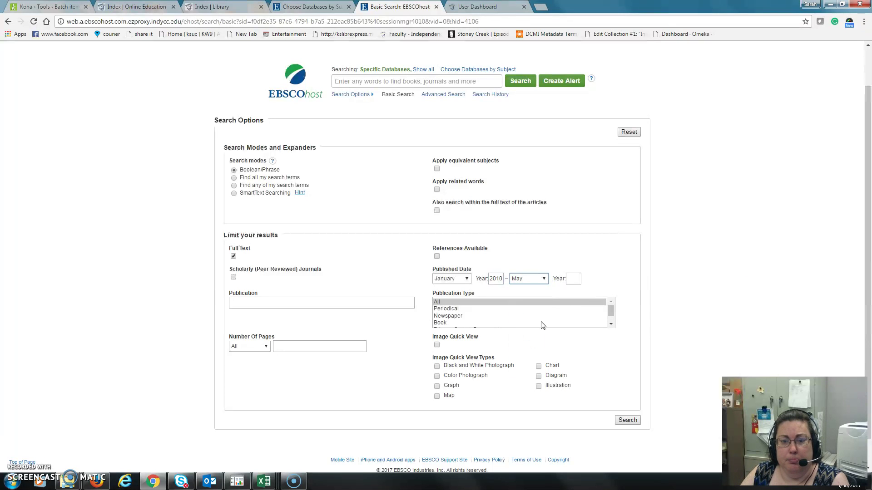
click(572, 282)
text(201)
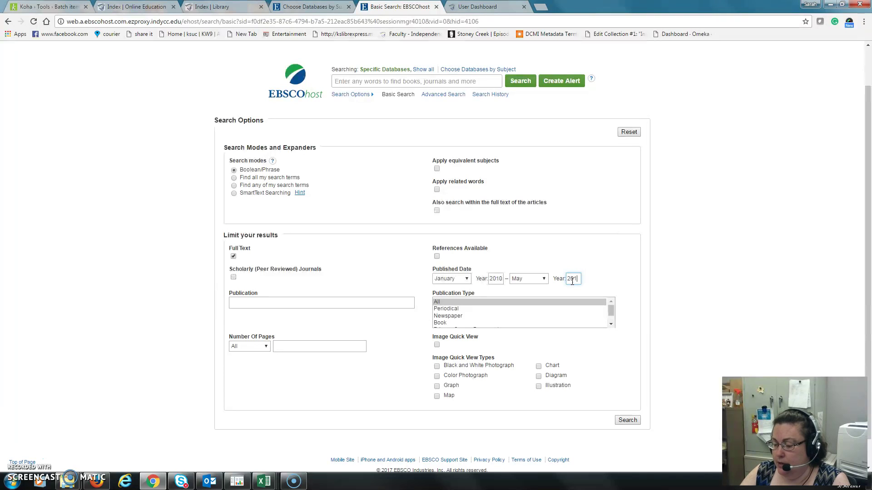
text(7)
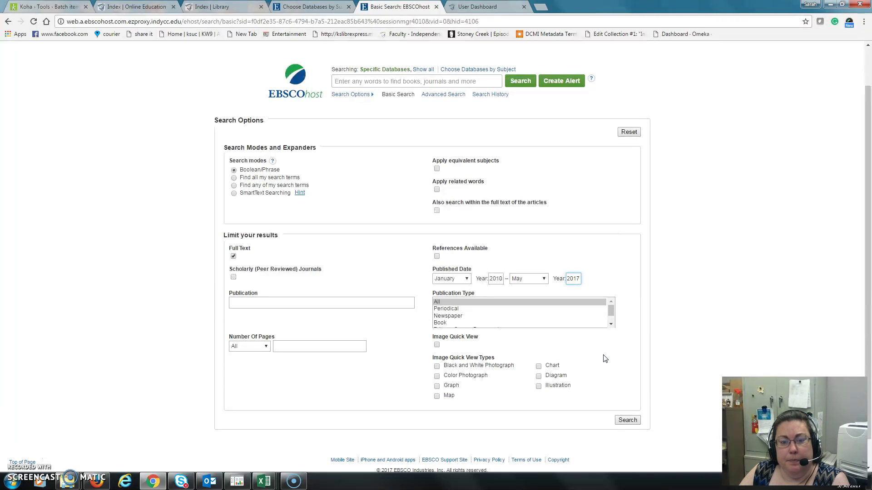
- Clear the start and end months and years from the published date limit
click(468, 278)
click(450, 286)
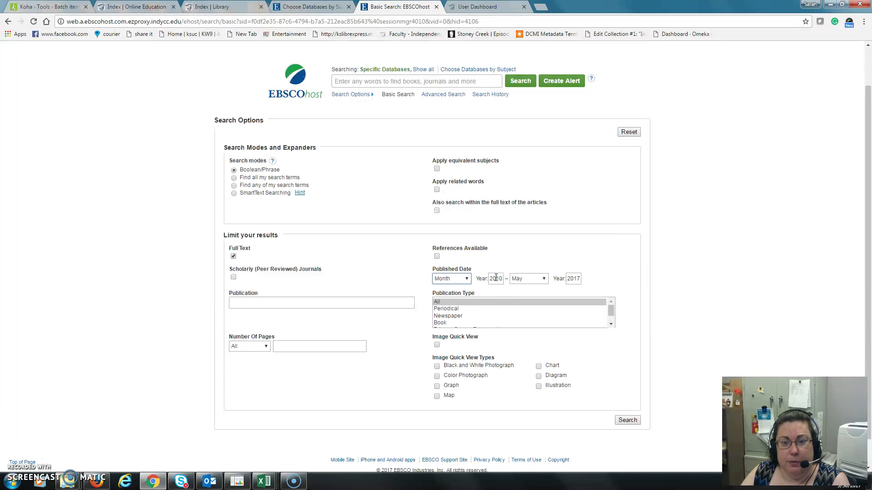
drag(491, 279, 533, 278)
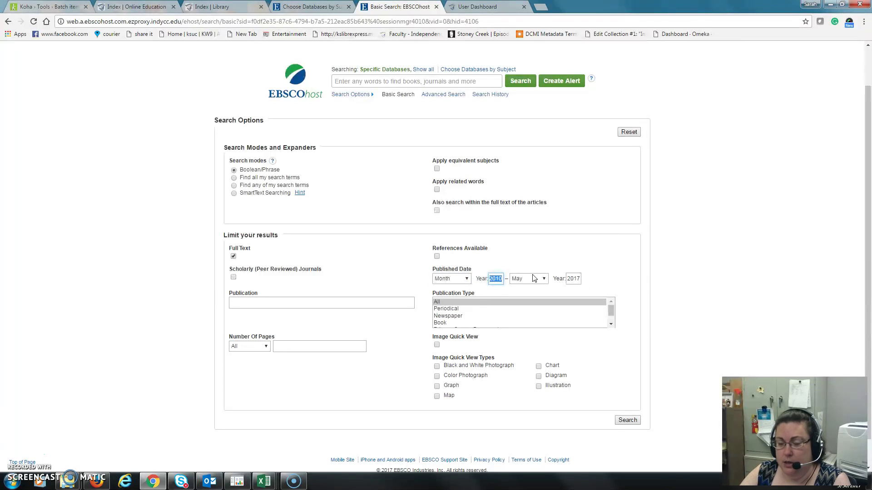
key(BackSpace)
click(535, 279)
click(540, 289)
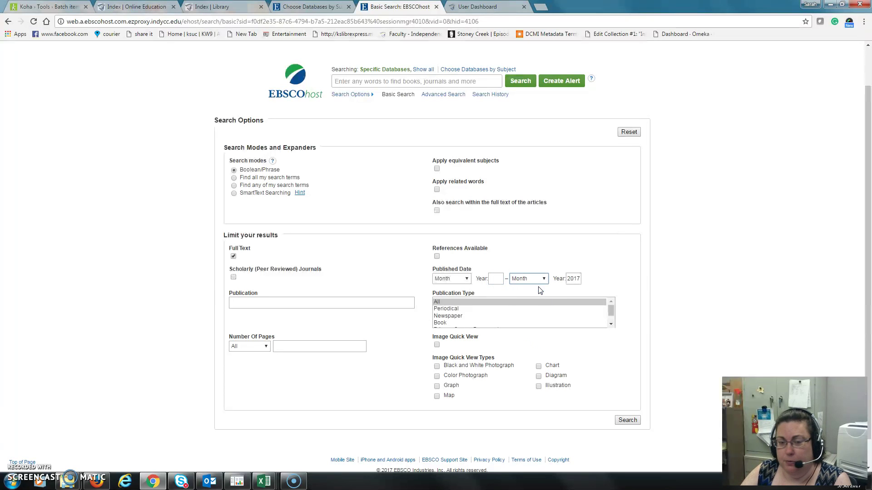
drag(568, 278, 603, 286)
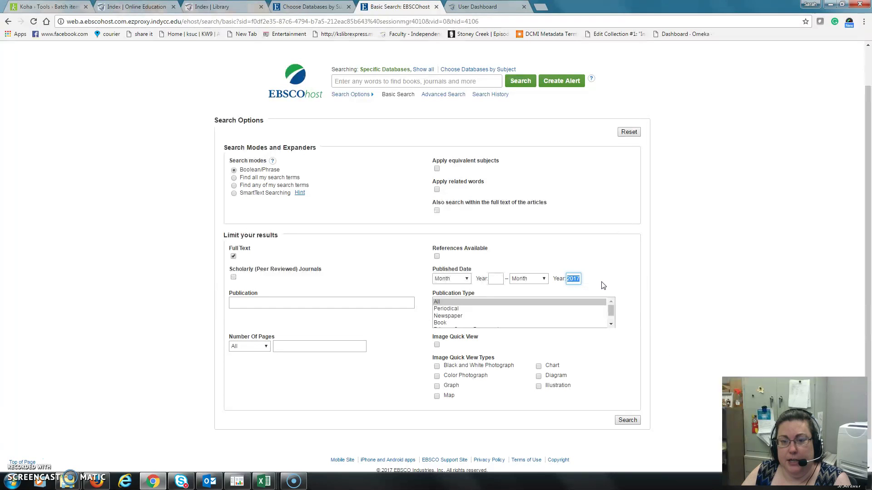
key(BackSpace)
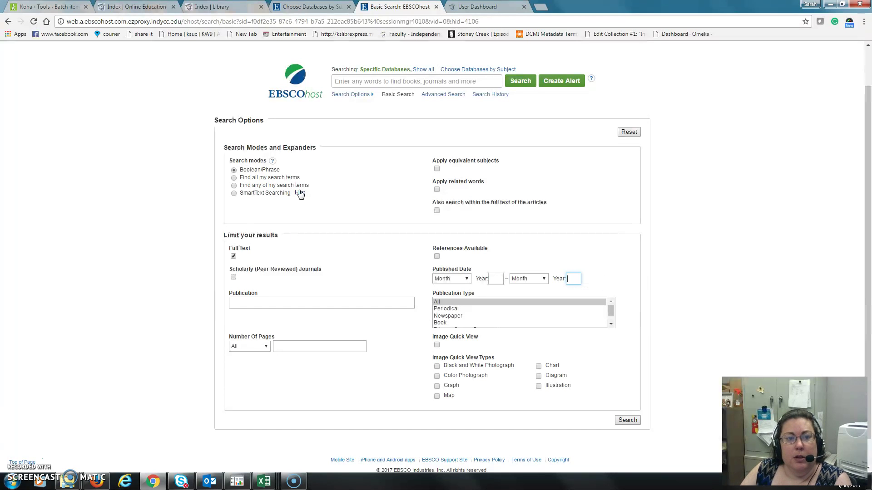
- Search the database for the suggested term "world health organization"
click(357, 79)
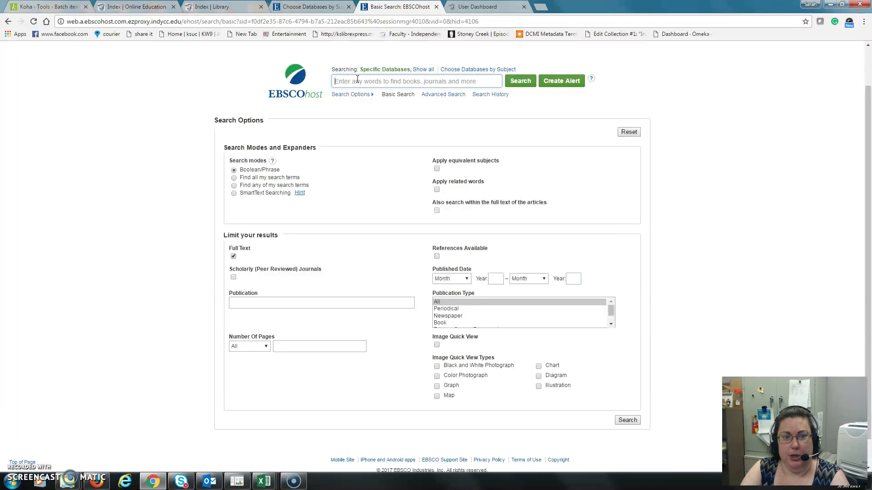
text(n)
key(BackSpace)
text(worlde)
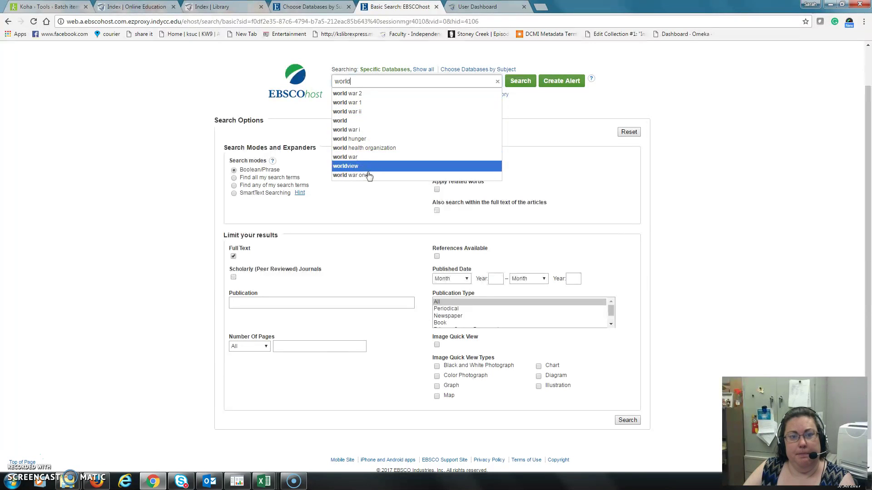
click(378, 149)
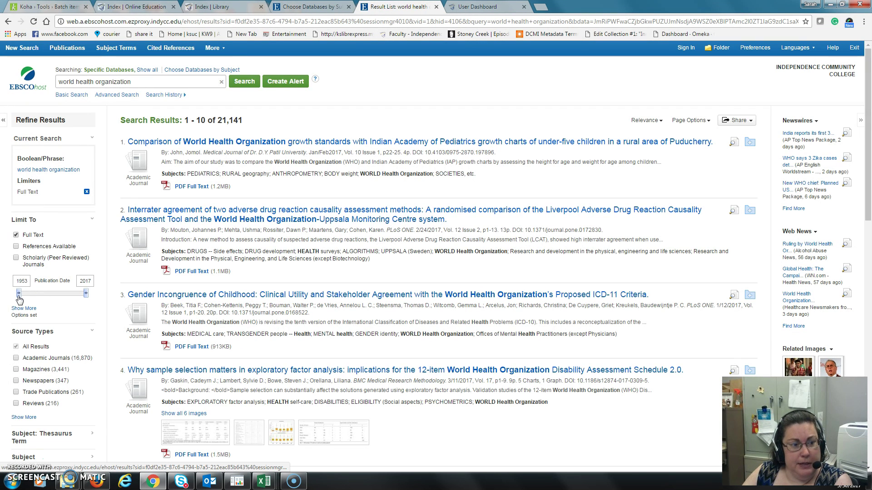
- Try to set the publication date range's start year to 2006 and rerun the search from the expanded search options
drag(19, 294, 76, 310)
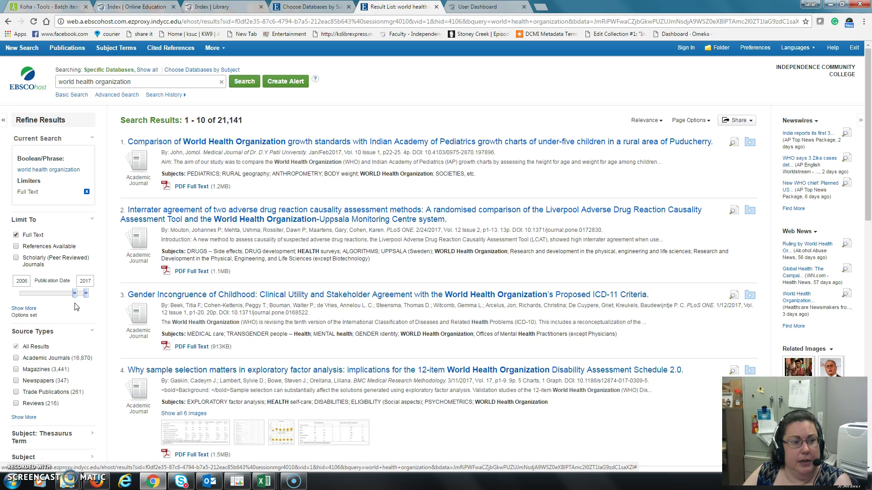
scroll(57, 332, down, 5)
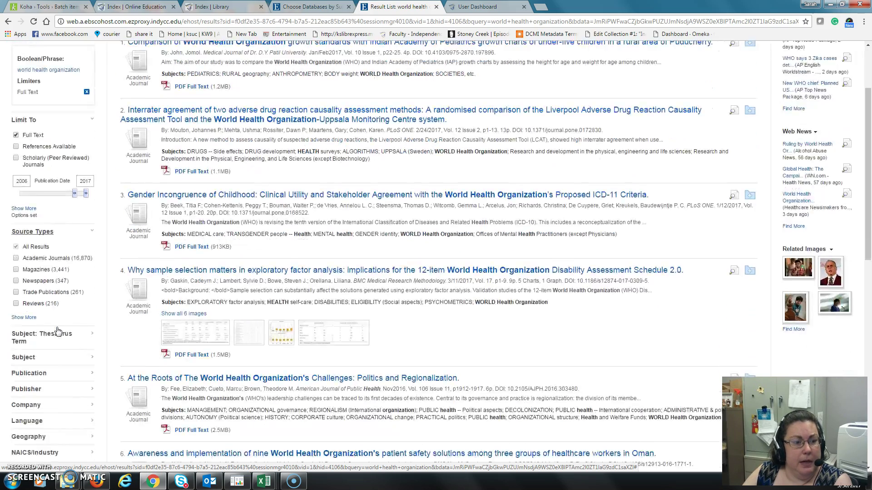
scroll(57, 331, up, 5)
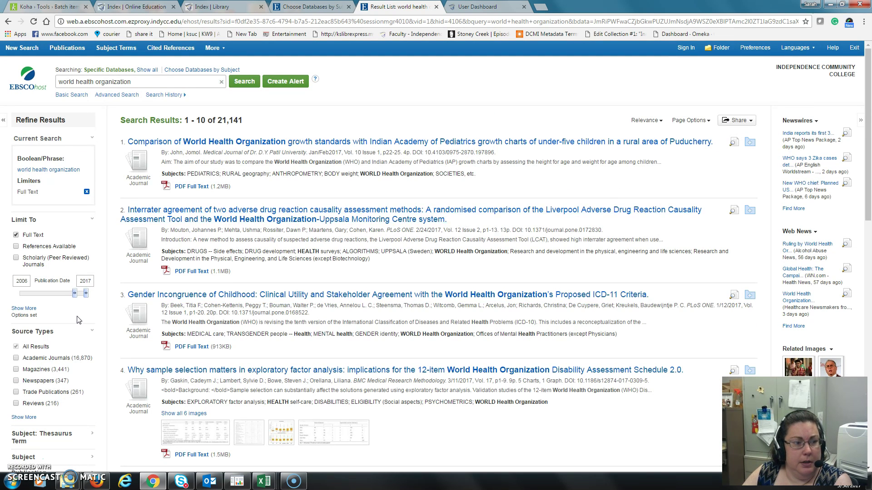
click(21, 309)
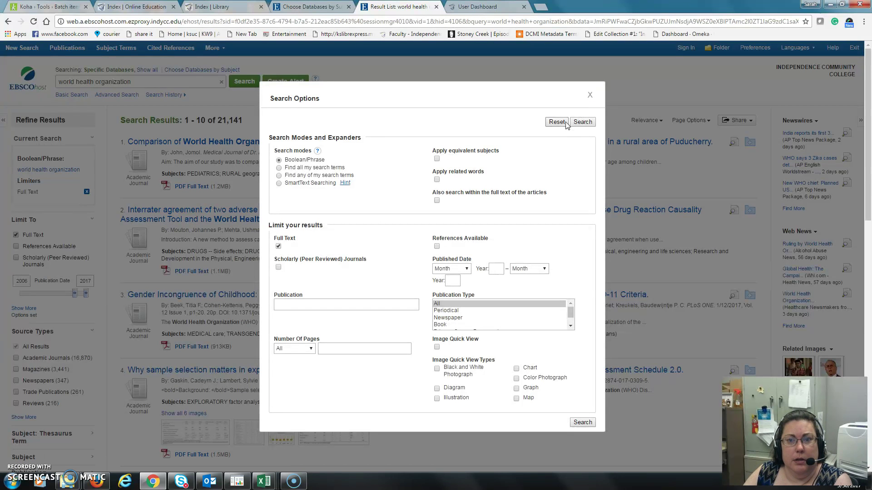
click(583, 122)
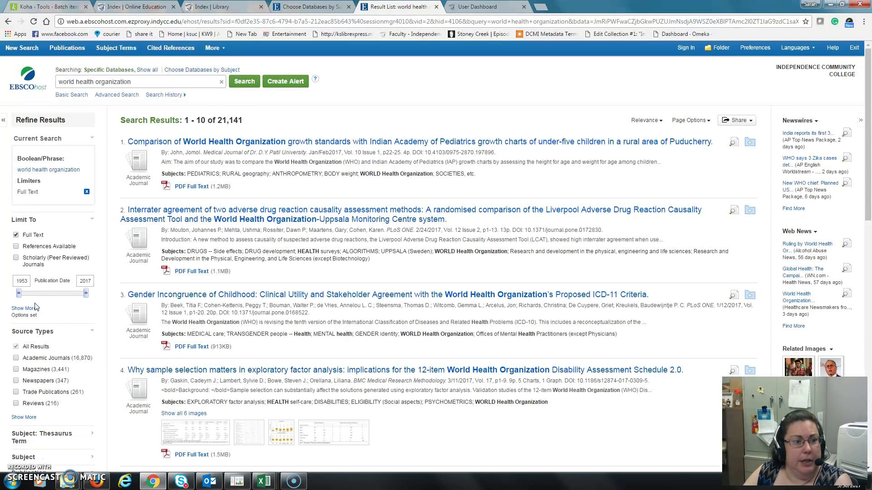
- Limit the results to publication years 2010 to 2017 and to Scholarly (Peer Reviewed) Journals
drag(18, 293, 71, 320)
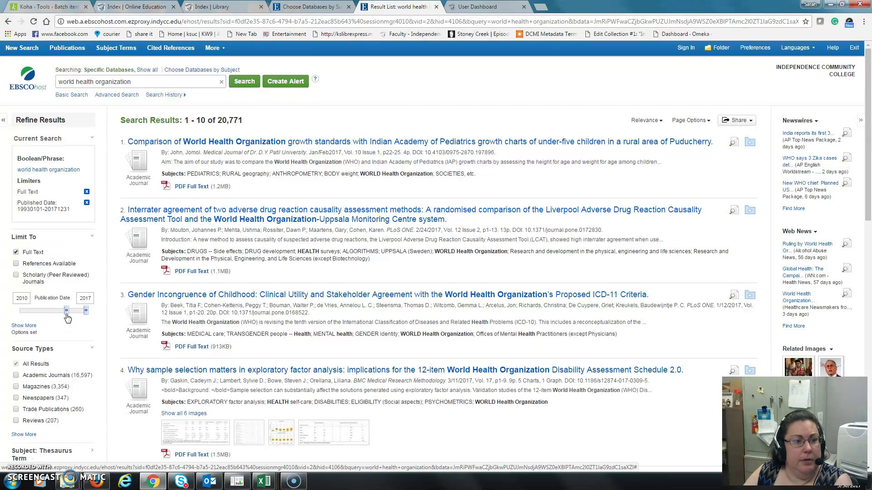
click(66, 314)
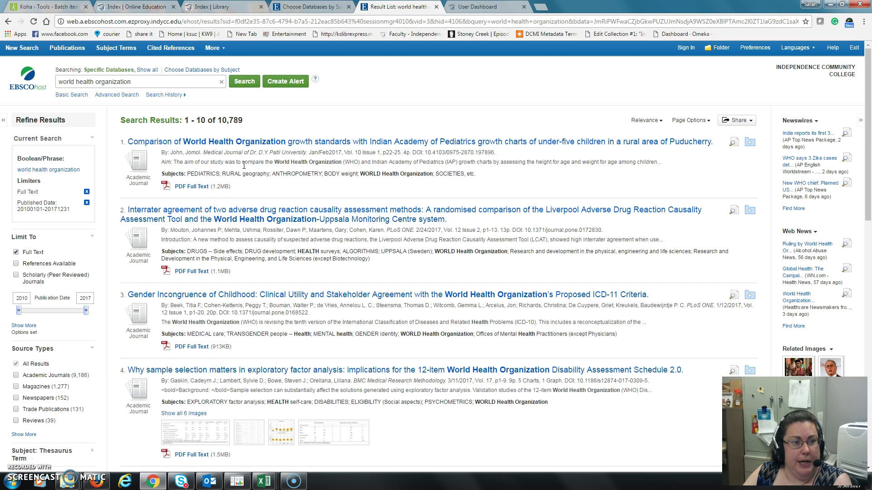
click(17, 276)
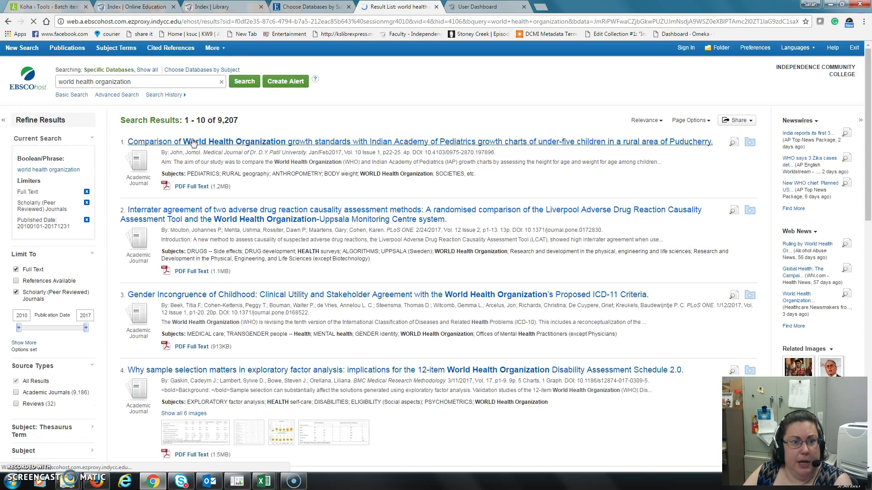
- Open the first result's detailed record and its PDF full text, and skim the article through to the references
scroll(47, 350, down, 2)
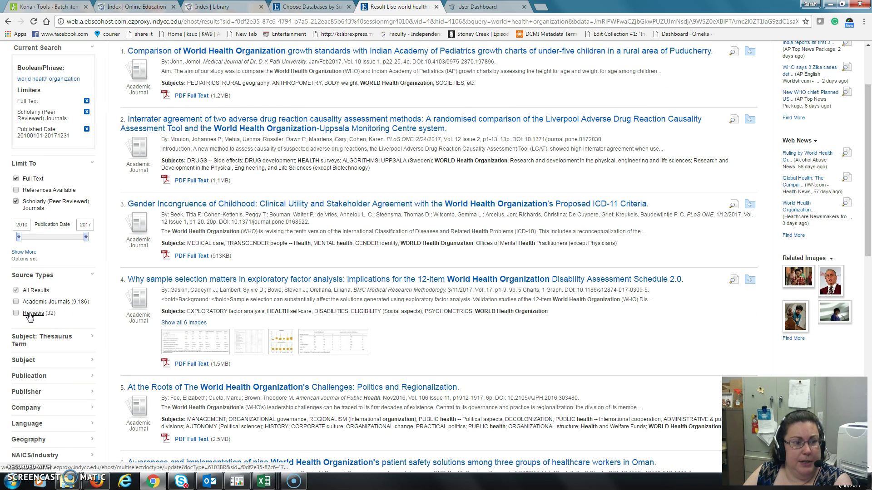
scroll(50, 349, down, 3)
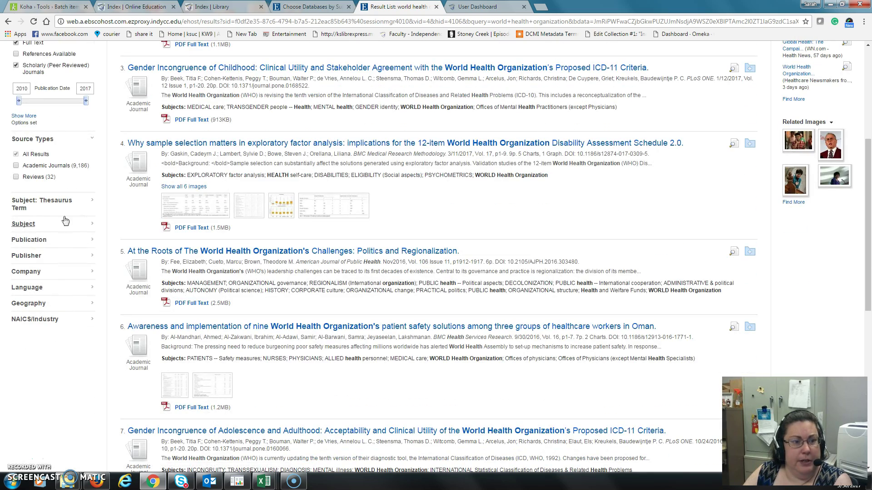
scroll(82, 264, up, 5)
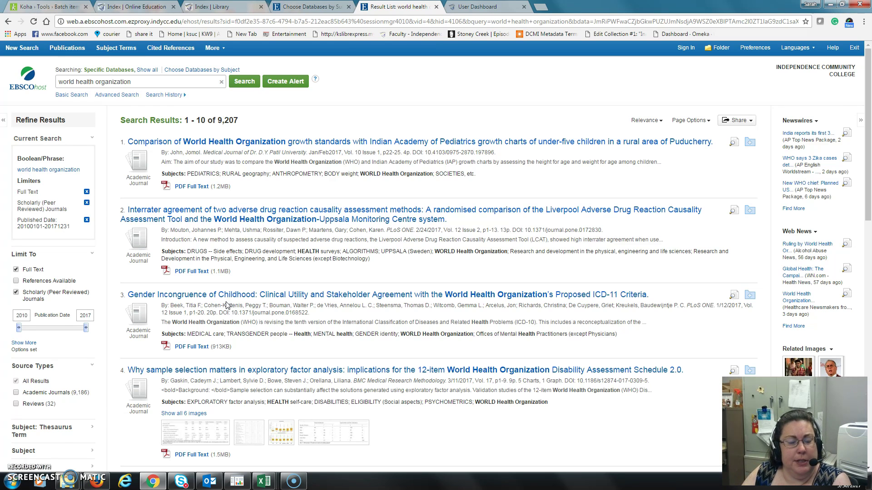
click(204, 143)
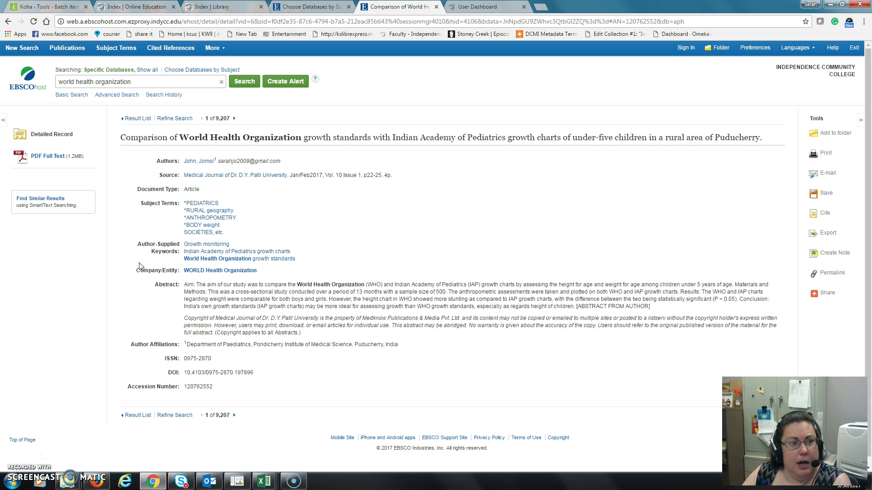
click(48, 157)
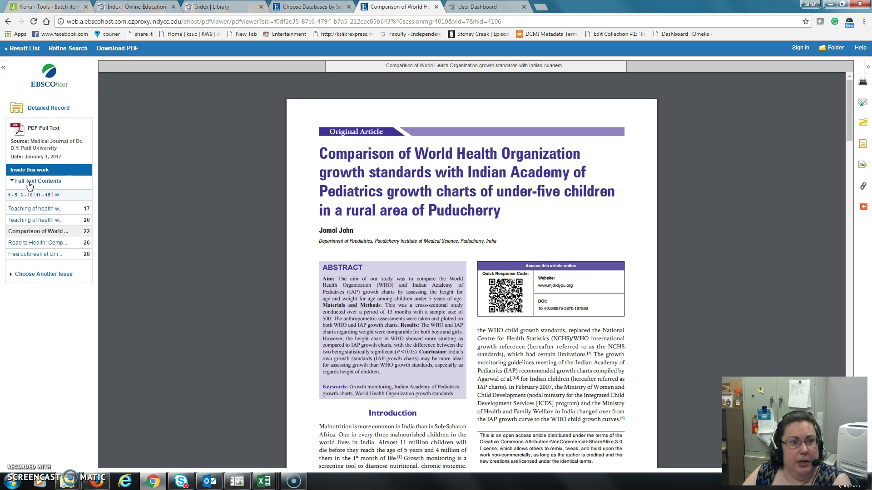
scroll(413, 261, down, 15)
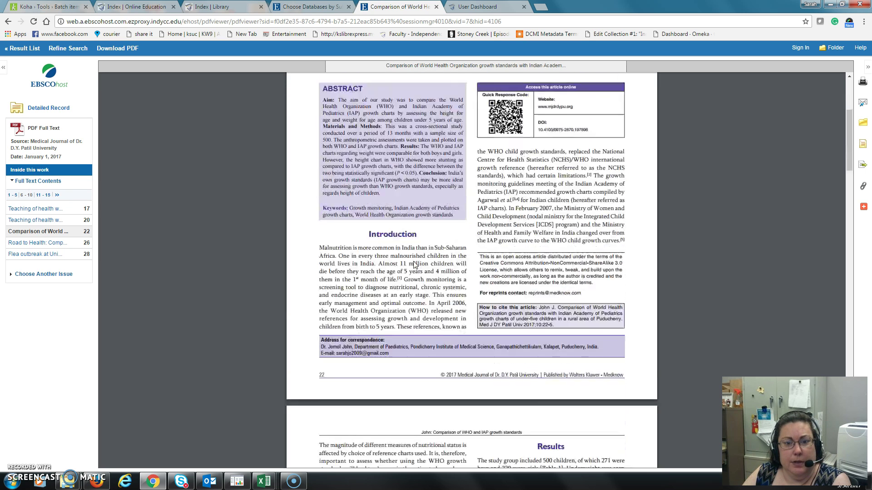
scroll(414, 261, down, 15)
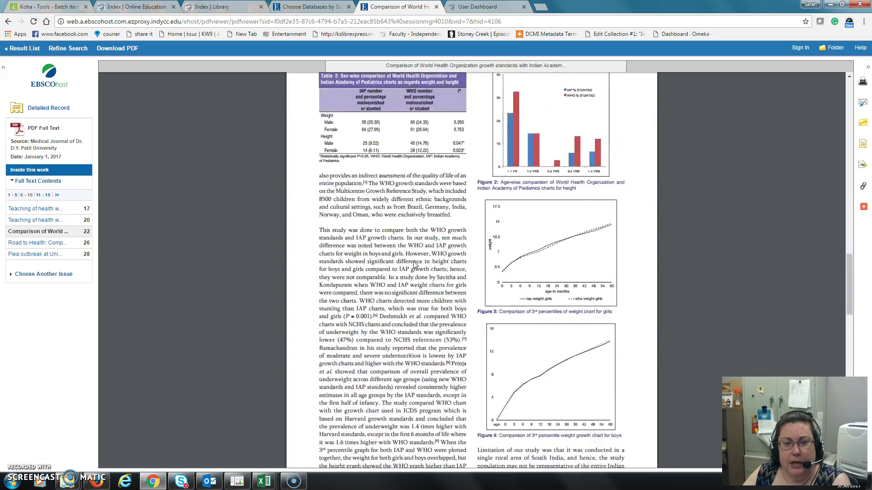
scroll(414, 265, down, 10)
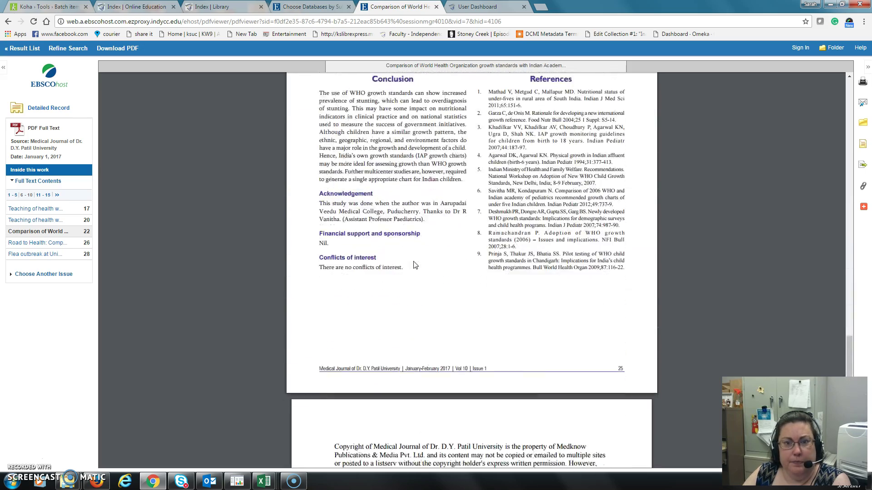
scroll(414, 265, up, 15)
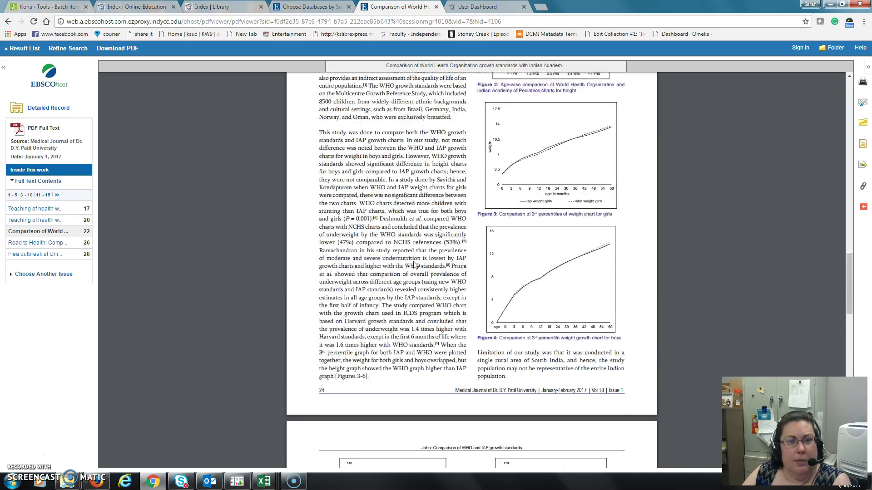
scroll(414, 263, up, 10)
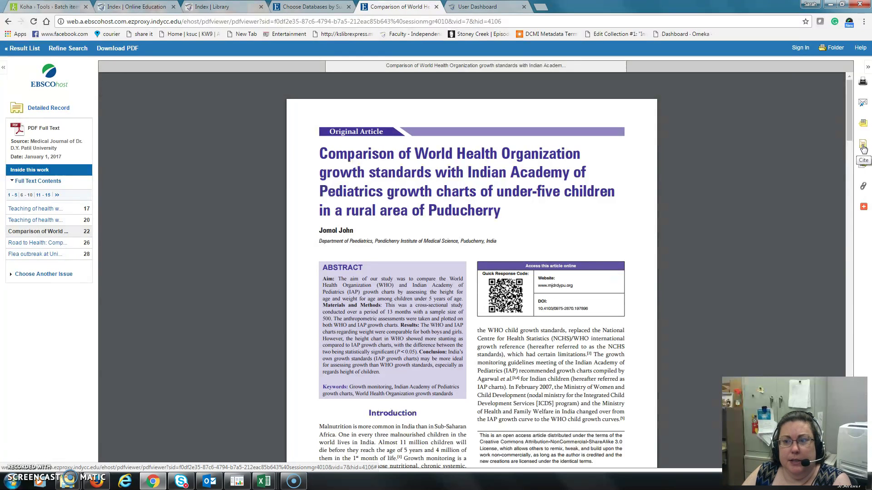
- Display the article's citation formats and review the entries from ABNT, AMA and APA through MLA and Vancouver/ICMJE
click(863, 148)
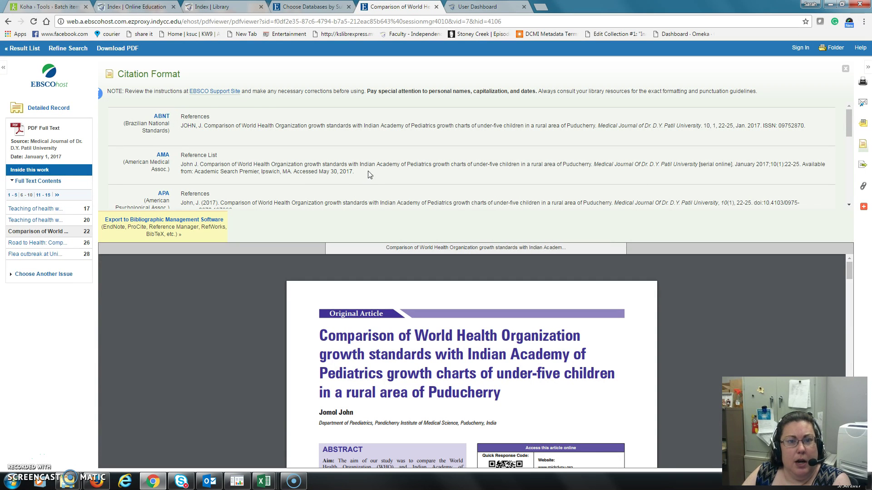
scroll(364, 164, down, 2)
scroll(355, 166, up, 1)
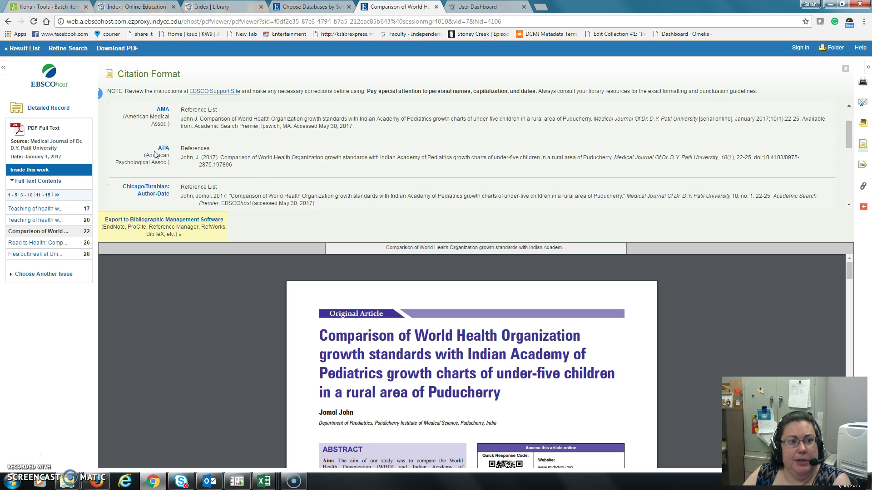
scroll(198, 162, down, 3)
scroll(198, 162, down, 3)
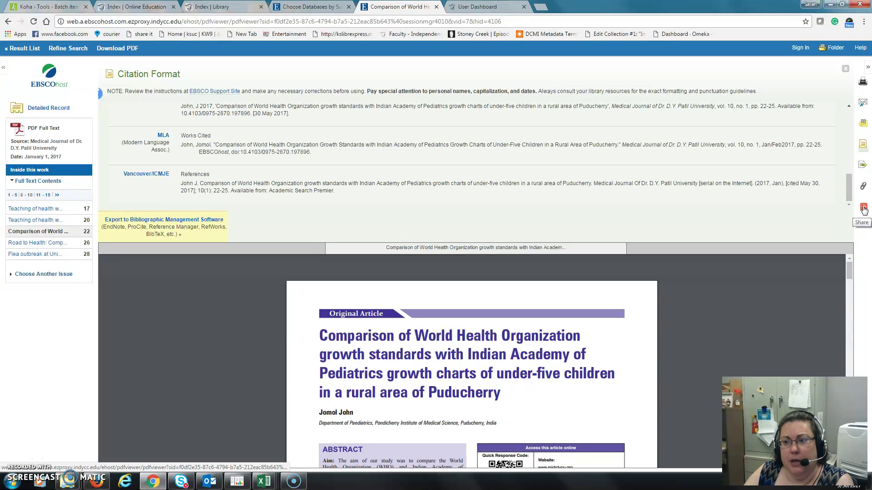
scroll(775, 209, up, 5)
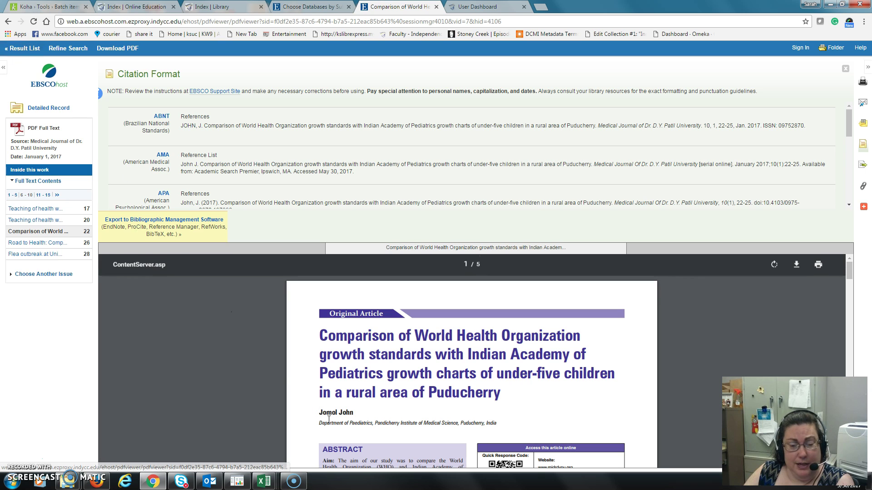
- Return to the result list and expand the Subject: Thesaurus Term filter
click(28, 48)
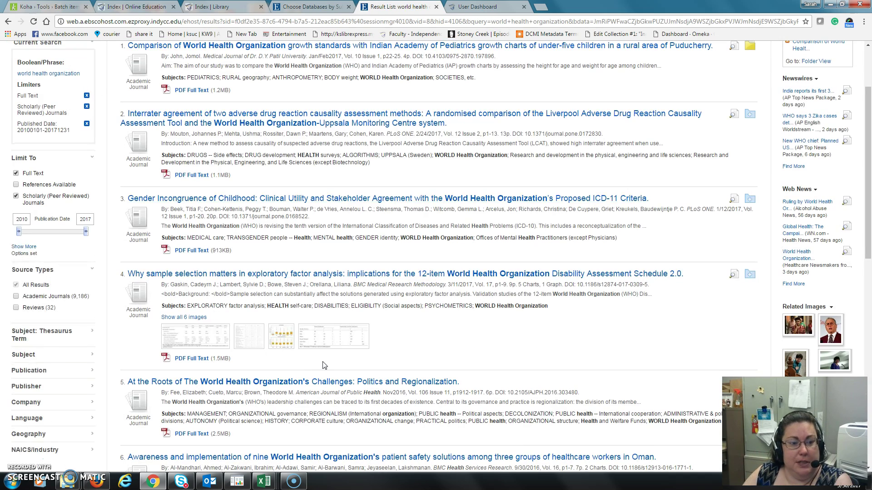
scroll(324, 365, up, 3)
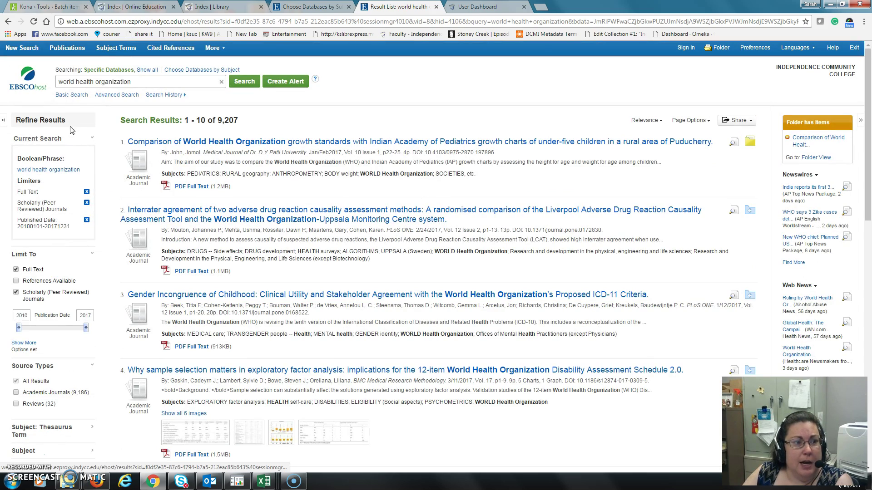
scroll(80, 313, down, 4)
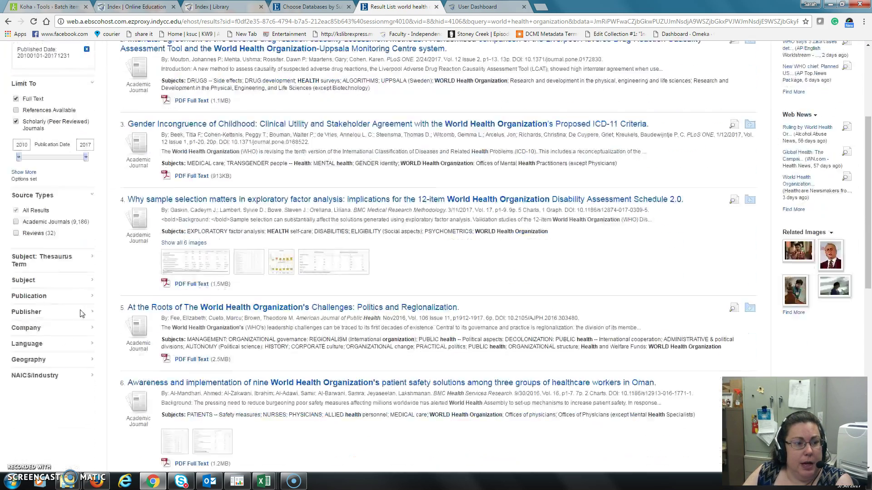
scroll(80, 313, down, 2)
click(92, 160)
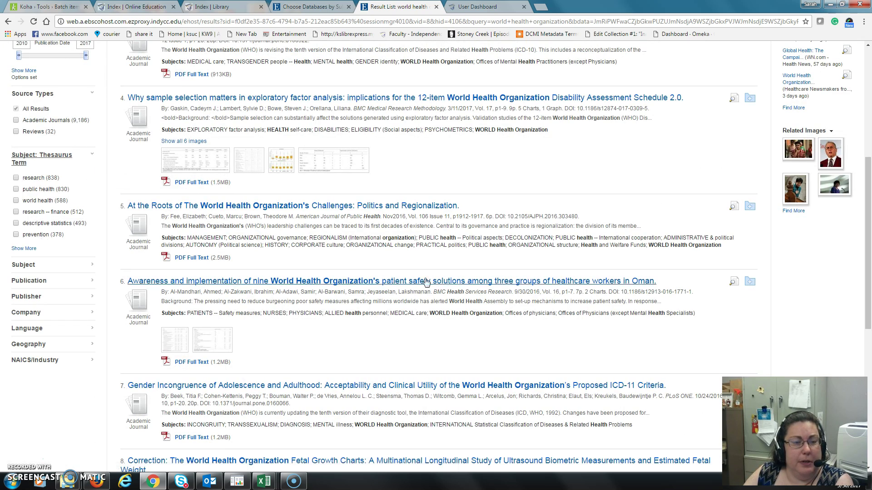
- View an enlarged chart image from the World Health Organization Fetal Growth Charts correction article, then close its window
scroll(426, 282, up, 5)
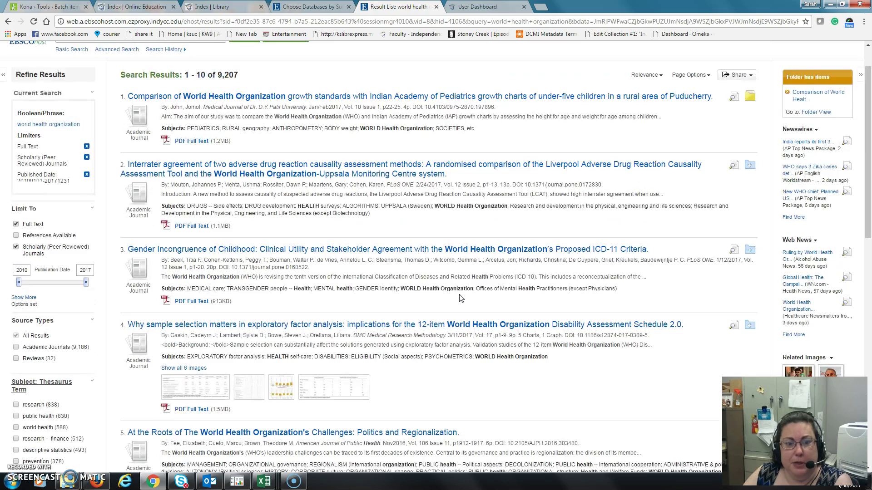
scroll(461, 298, down, 9)
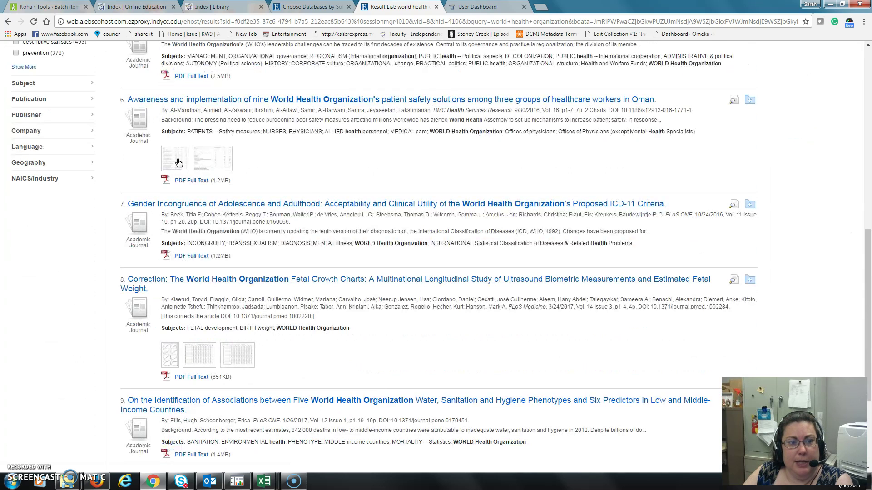
click(202, 361)
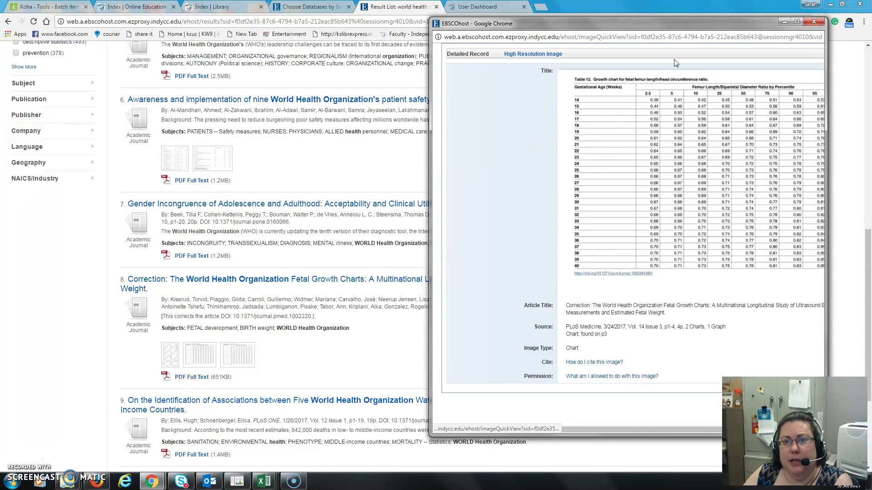
click(814, 22)
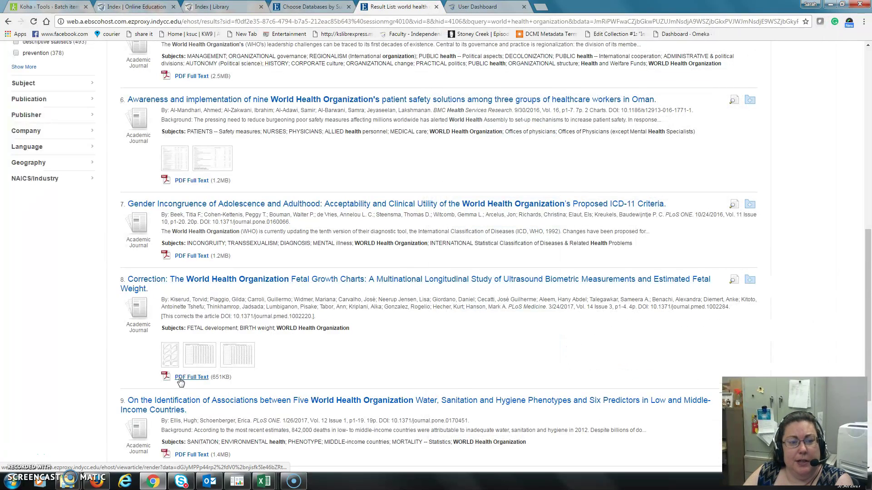
- Open Advanced Search for world health organization, review the Boolean operators and searchable field options, and return to the result list
scroll(372, 349, down, 4)
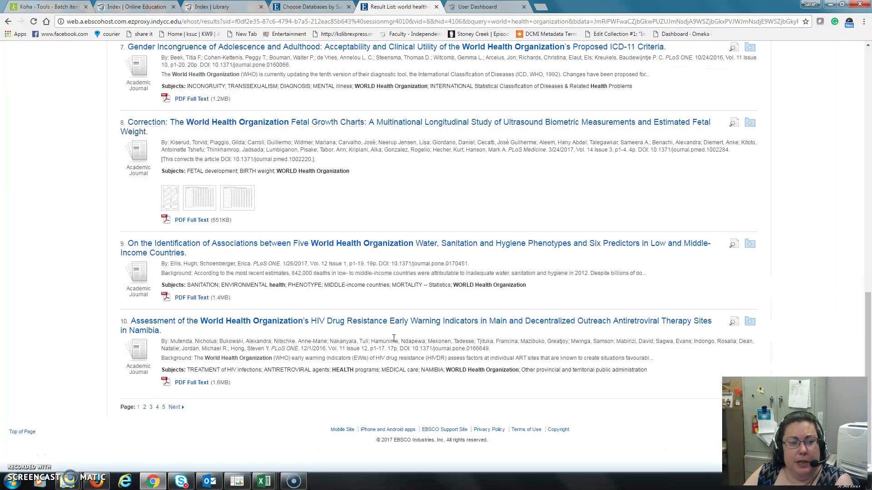
scroll(394, 339, up, 15)
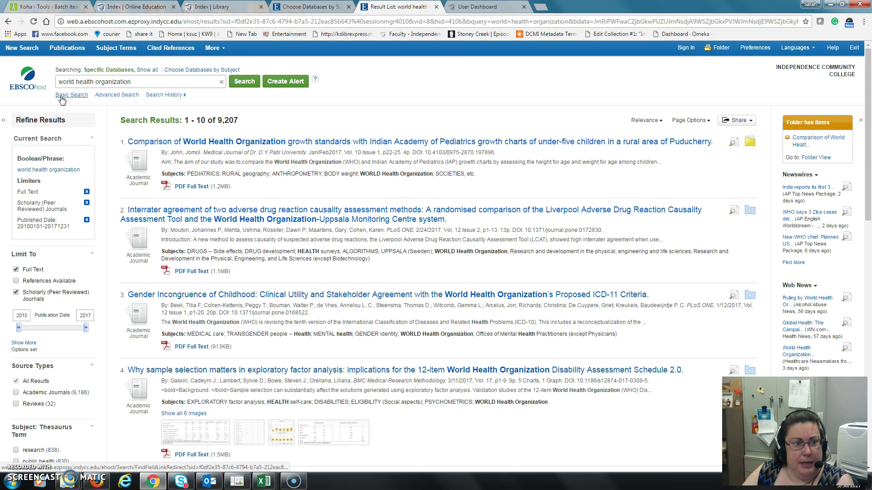
click(123, 94)
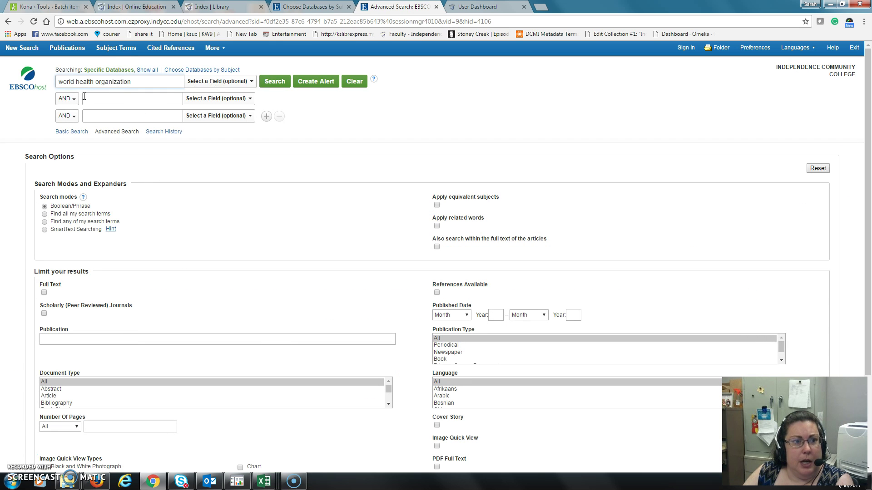
click(66, 99)
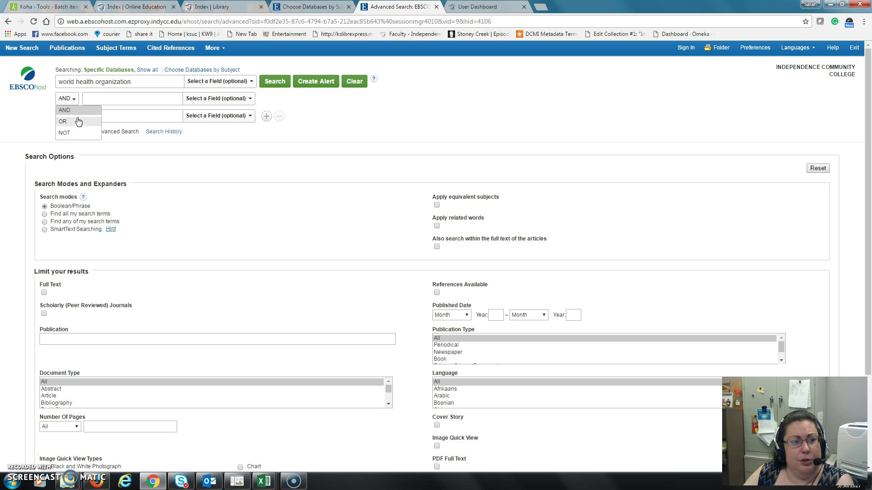
click(249, 82)
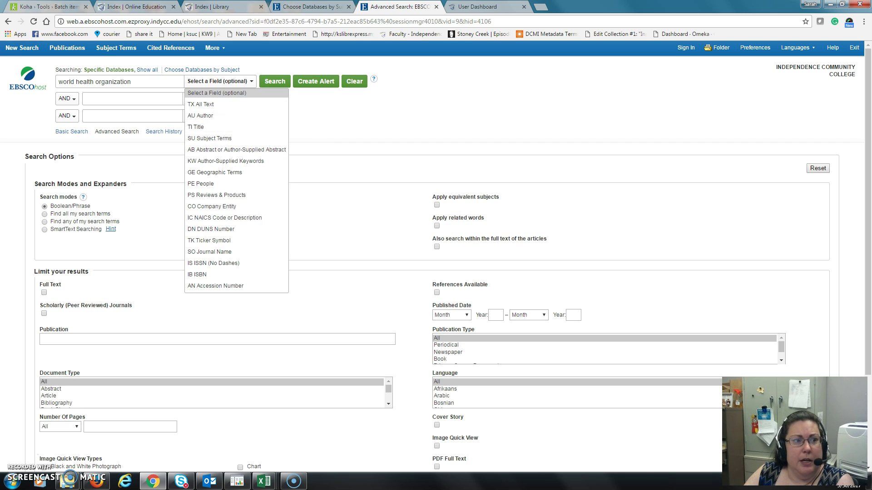
click(8, 22)
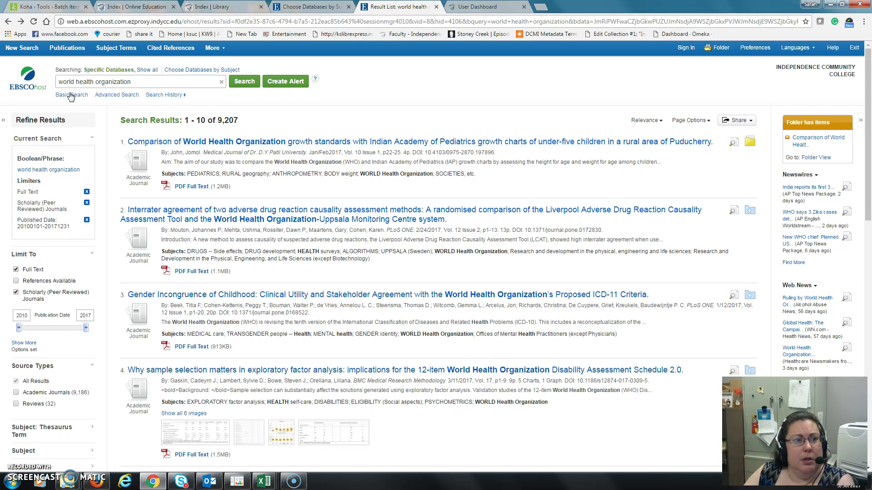
- Reopen Advanced Search, examine the field options for the first search term again, and go back to the results
click(116, 95)
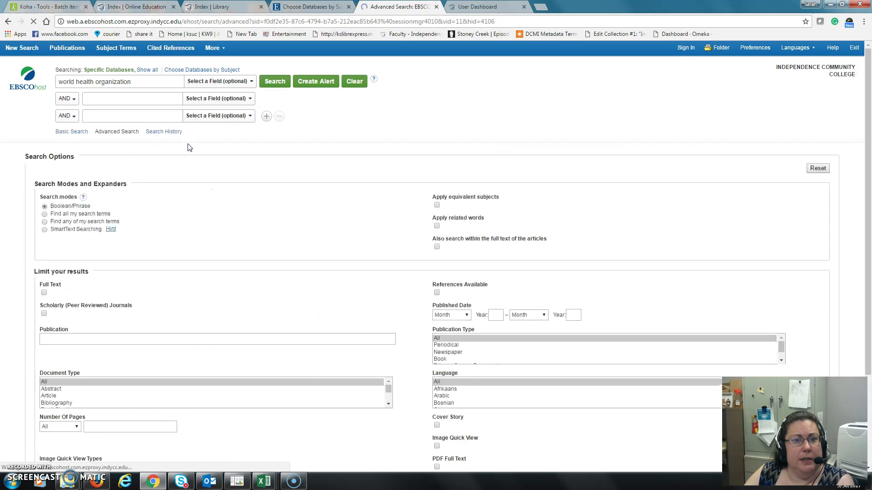
click(221, 85)
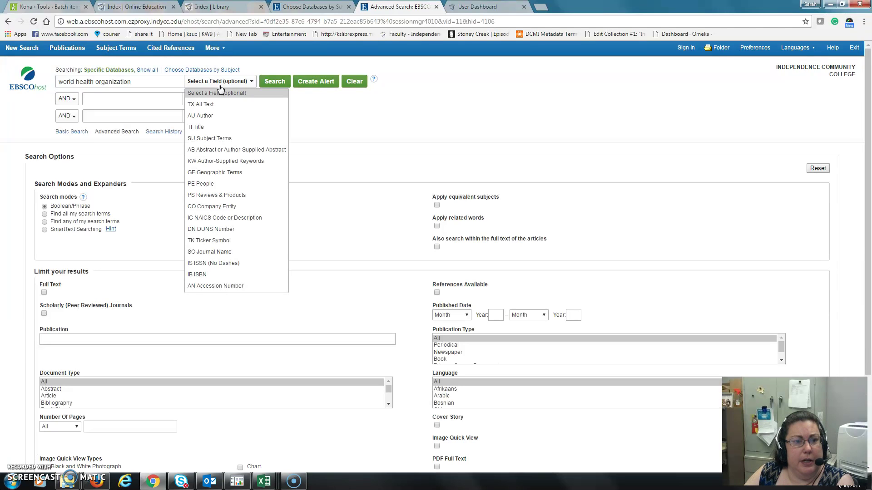
click(8, 21)
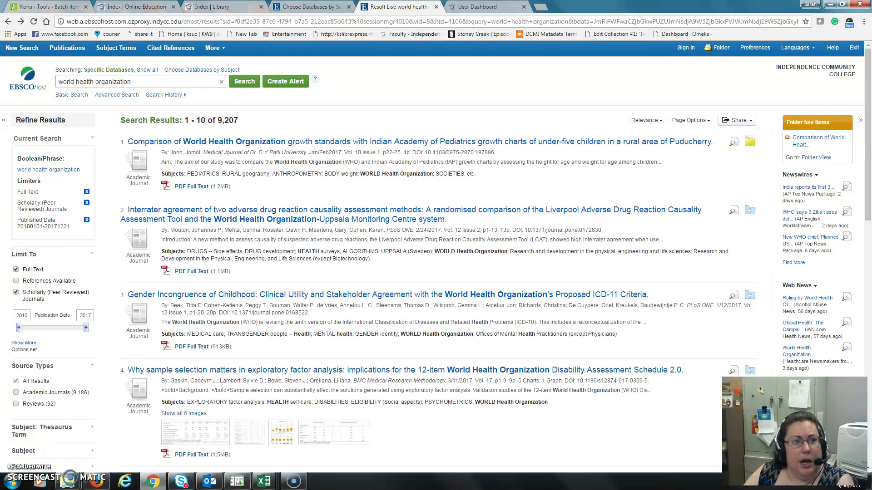
- Leave the world health organization results and open a new EBSCOhost search
mouse_move(213, 48)
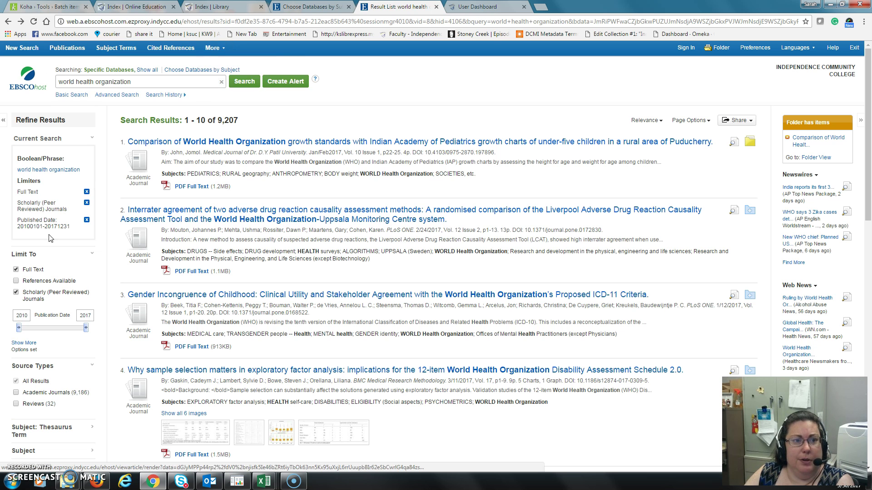
click(34, 93)
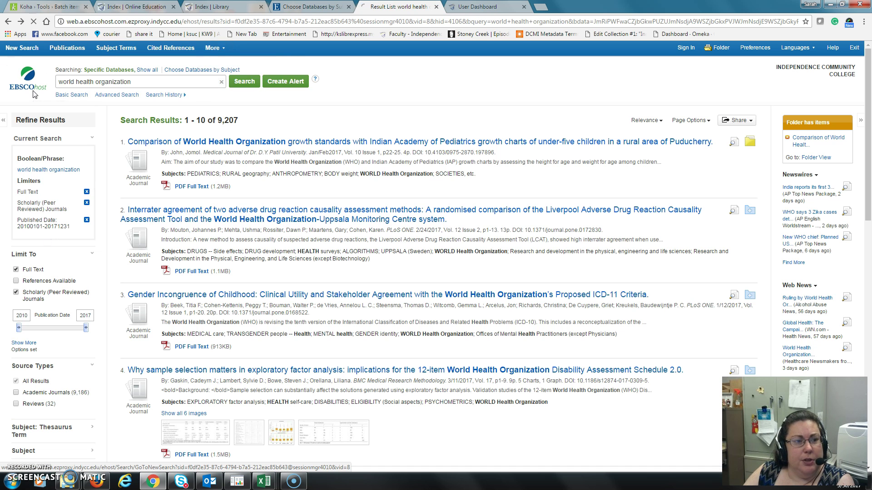